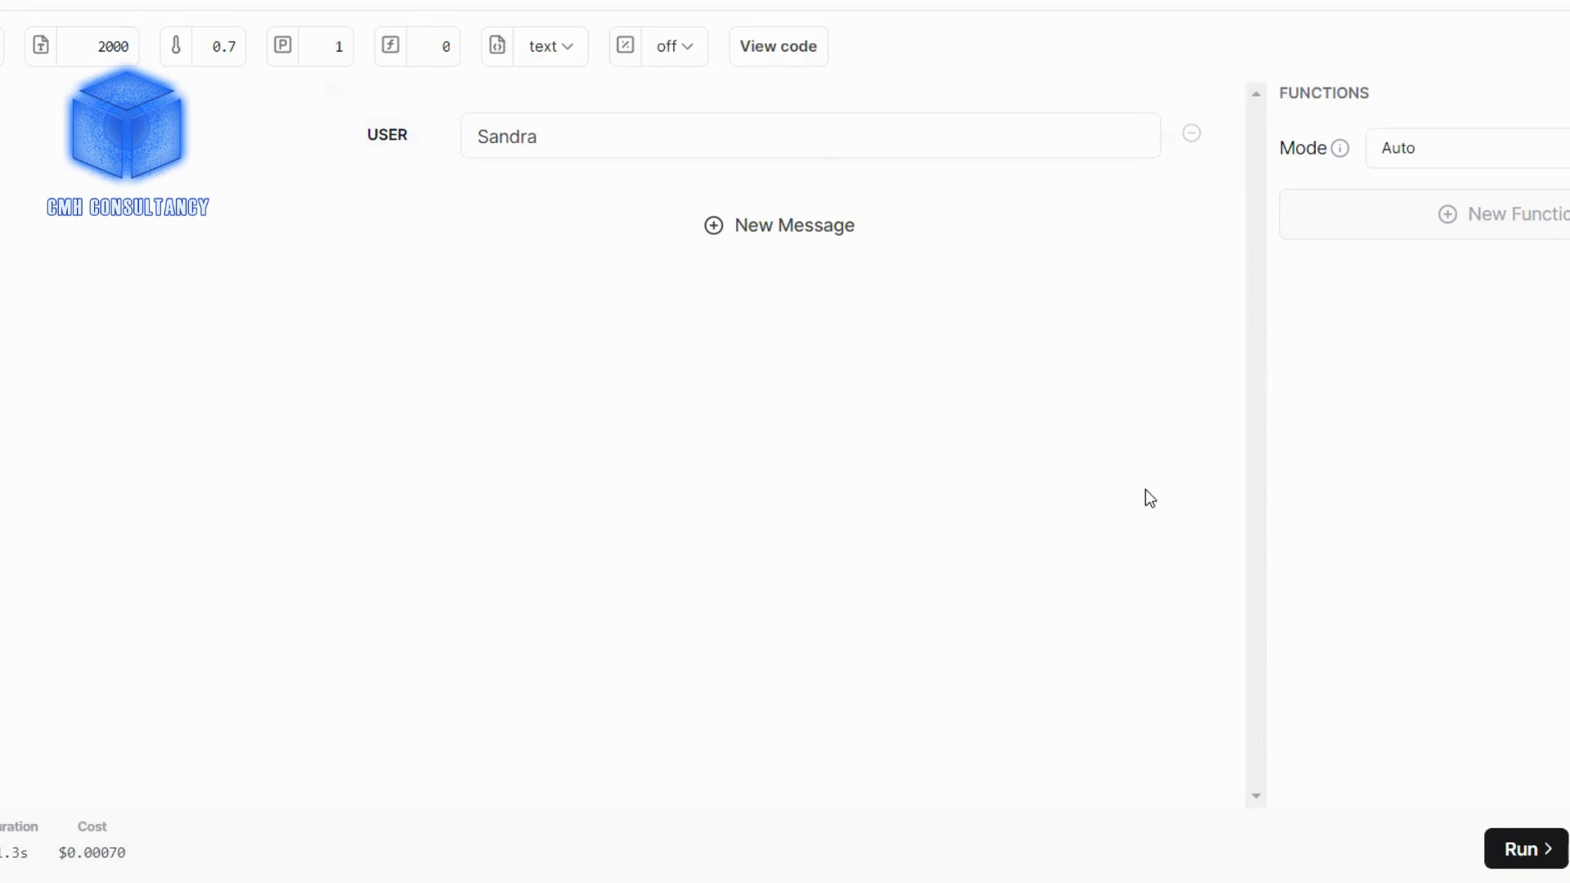
Step: Generate the assistant's interest check, reply 'Yes I am', and get its monthly utility bill question
{"action": "left_click", "coordinate": [1519, 848]}
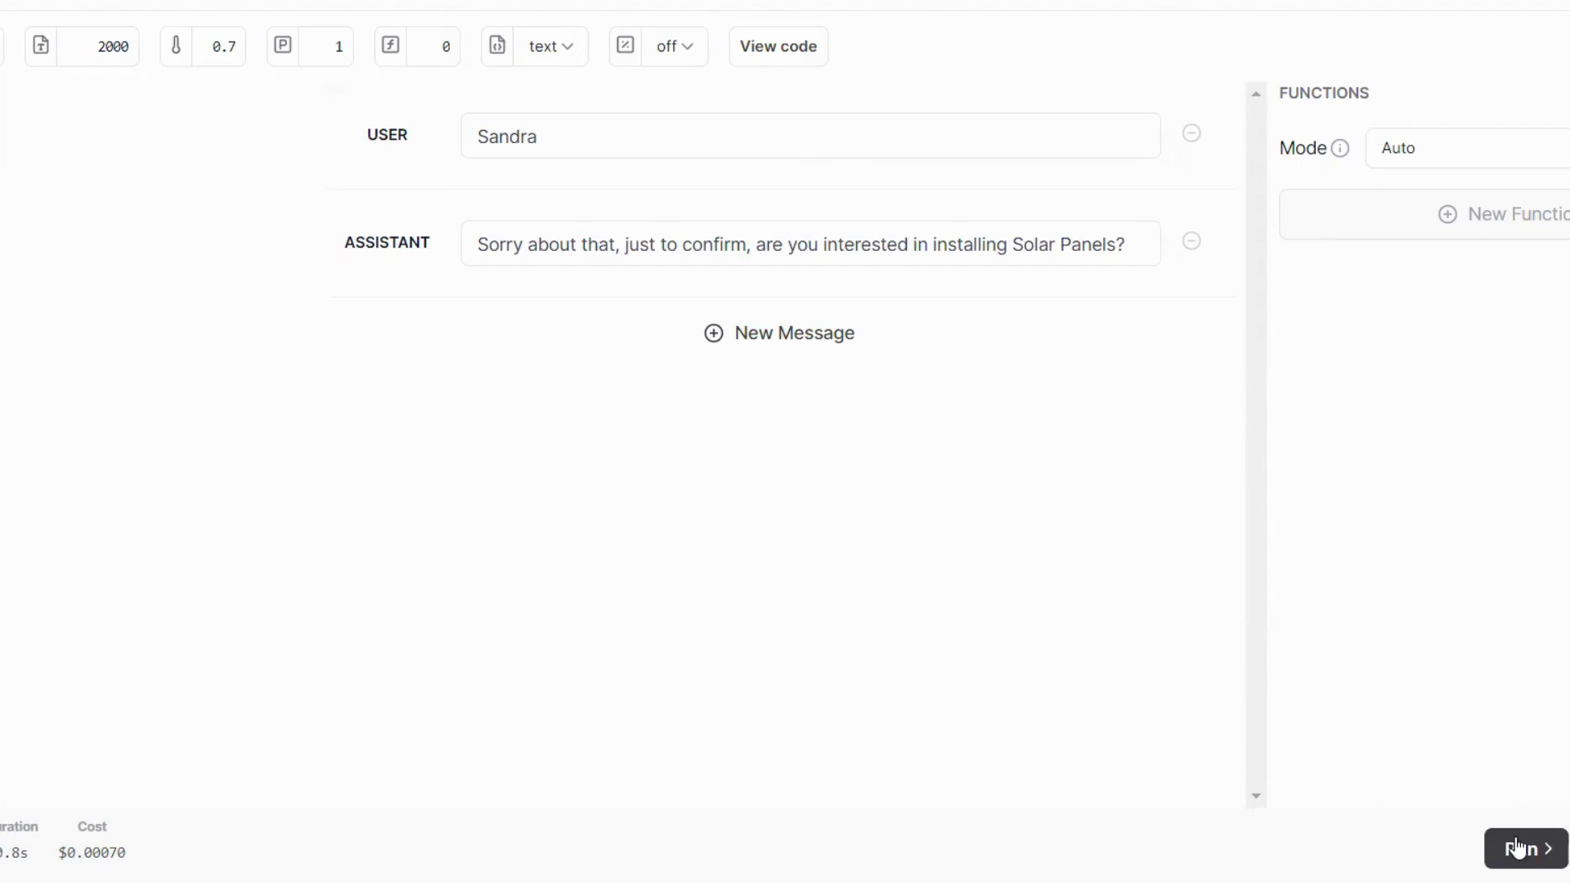
{"action": "left_click", "coordinate": [779, 335]}
{"action": "type", "text": "Yes Ia"}
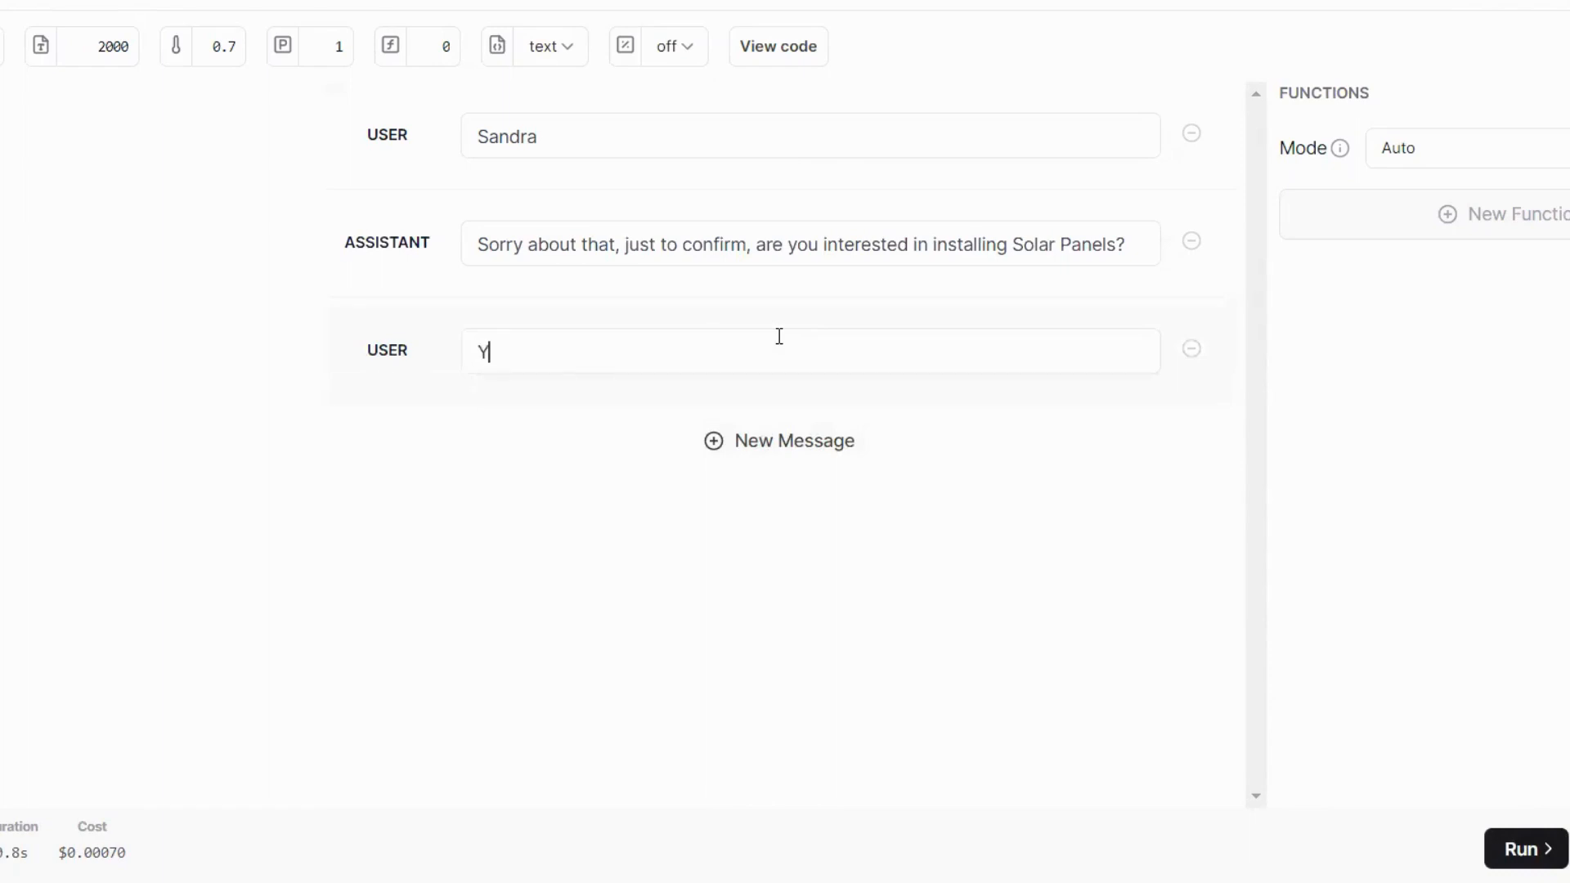
{"action": "key", "text": "BackSpace"}
{"action": "type", "text": "am"}
{"action": "left_click", "coordinate": [1522, 848]}
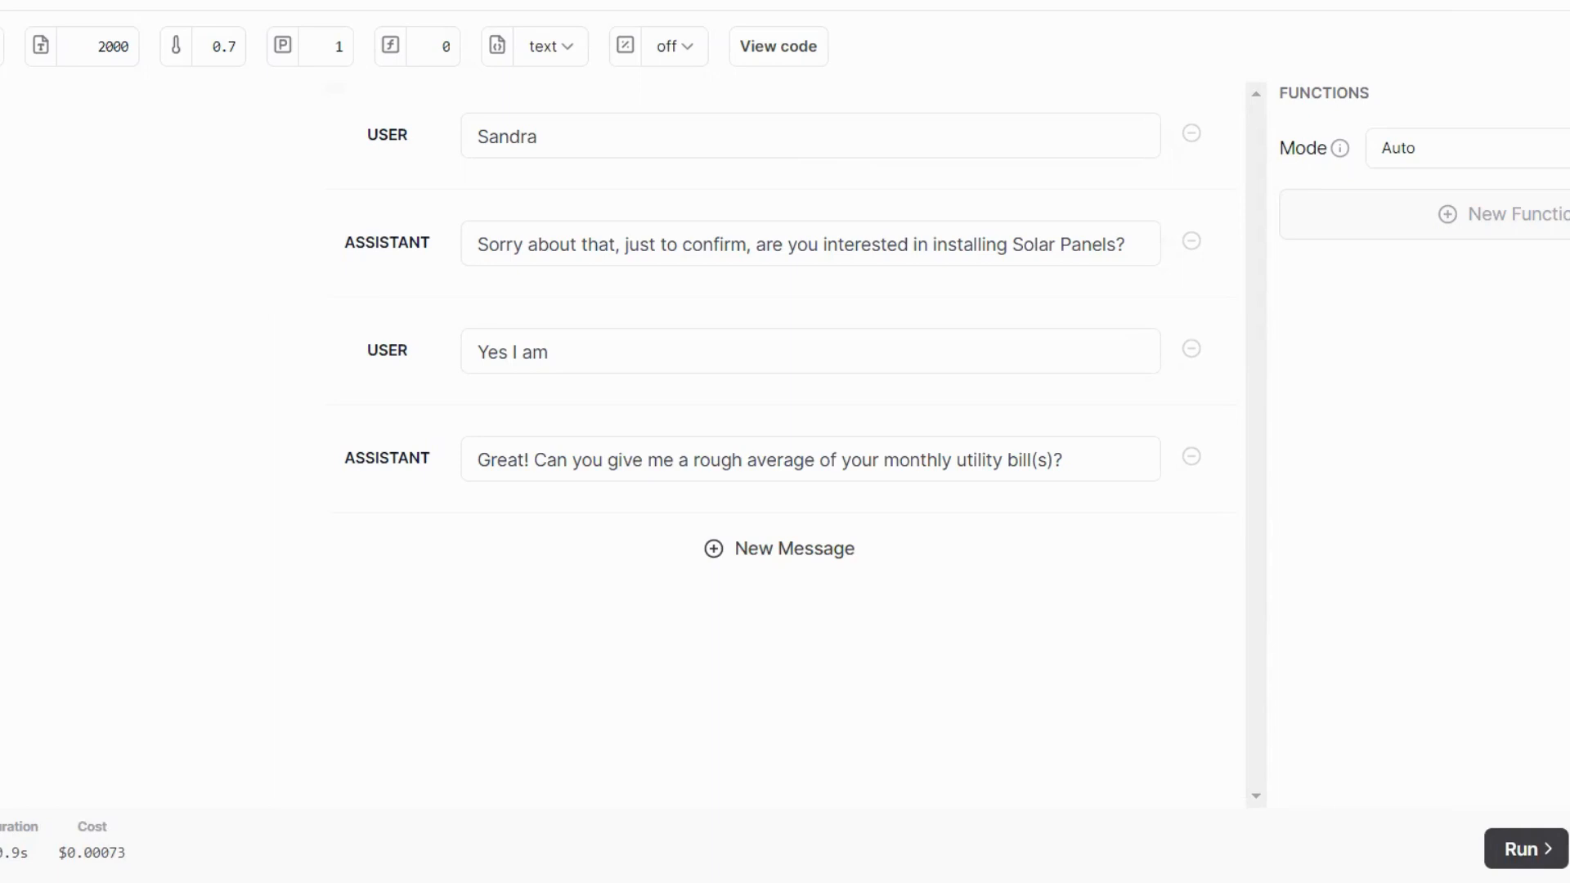
Step: Reply '$1000 way to high' and generate the assistant's savings offer with a callback suggestion
{"action": "left_click", "coordinate": [746, 549]}
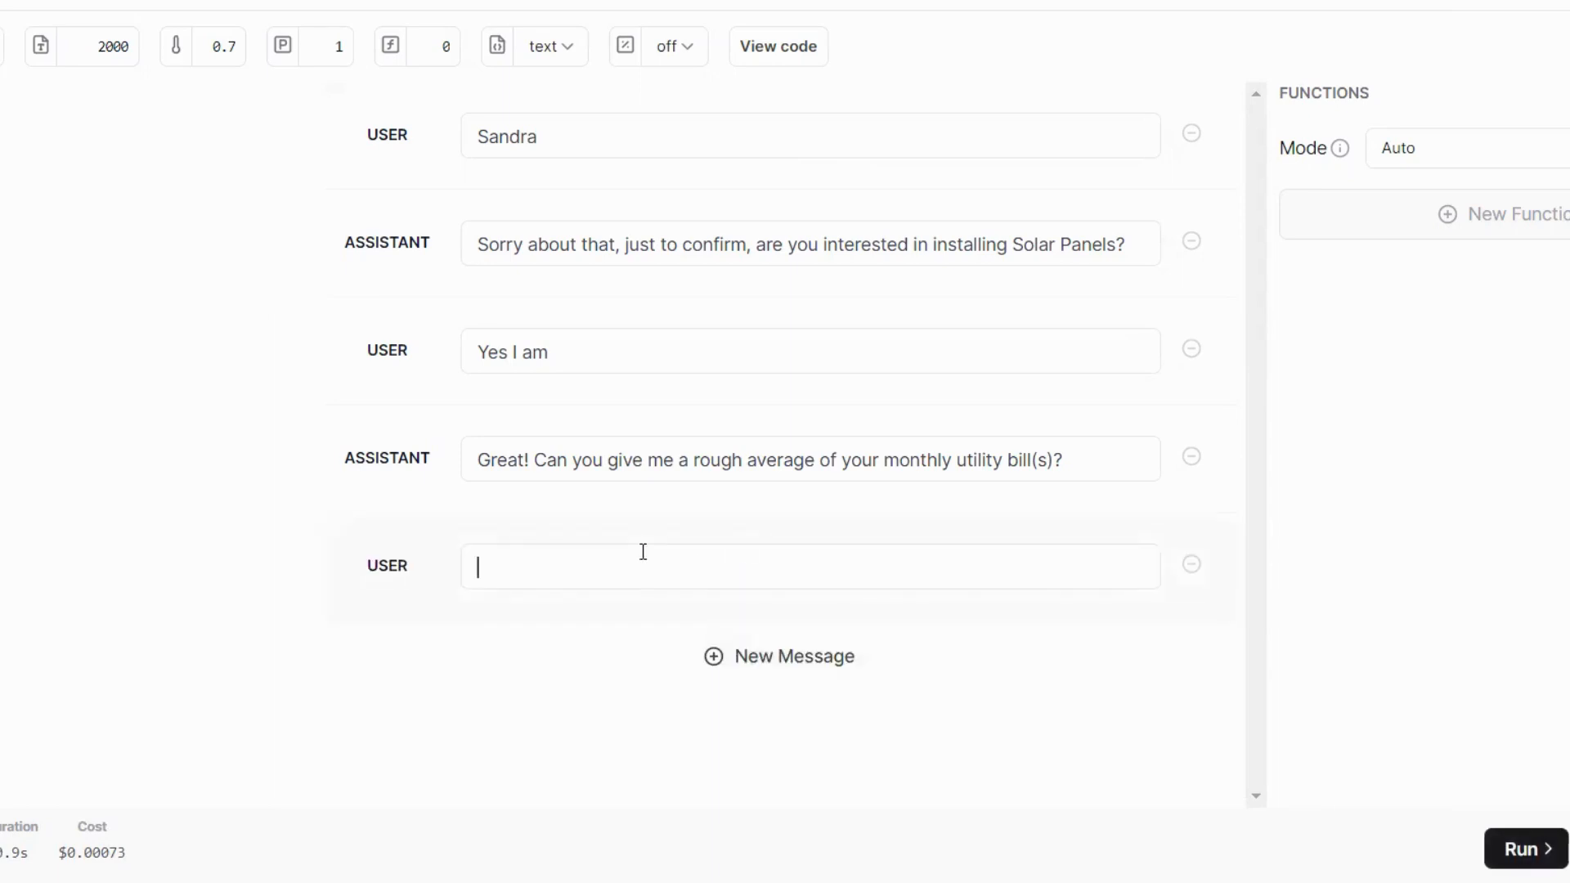
{"action": "type", "text": "$1000"}
{"action": "type", "text": " way "}
{"action": "type", "text": "to "}
{"action": "type", "text": "high"}
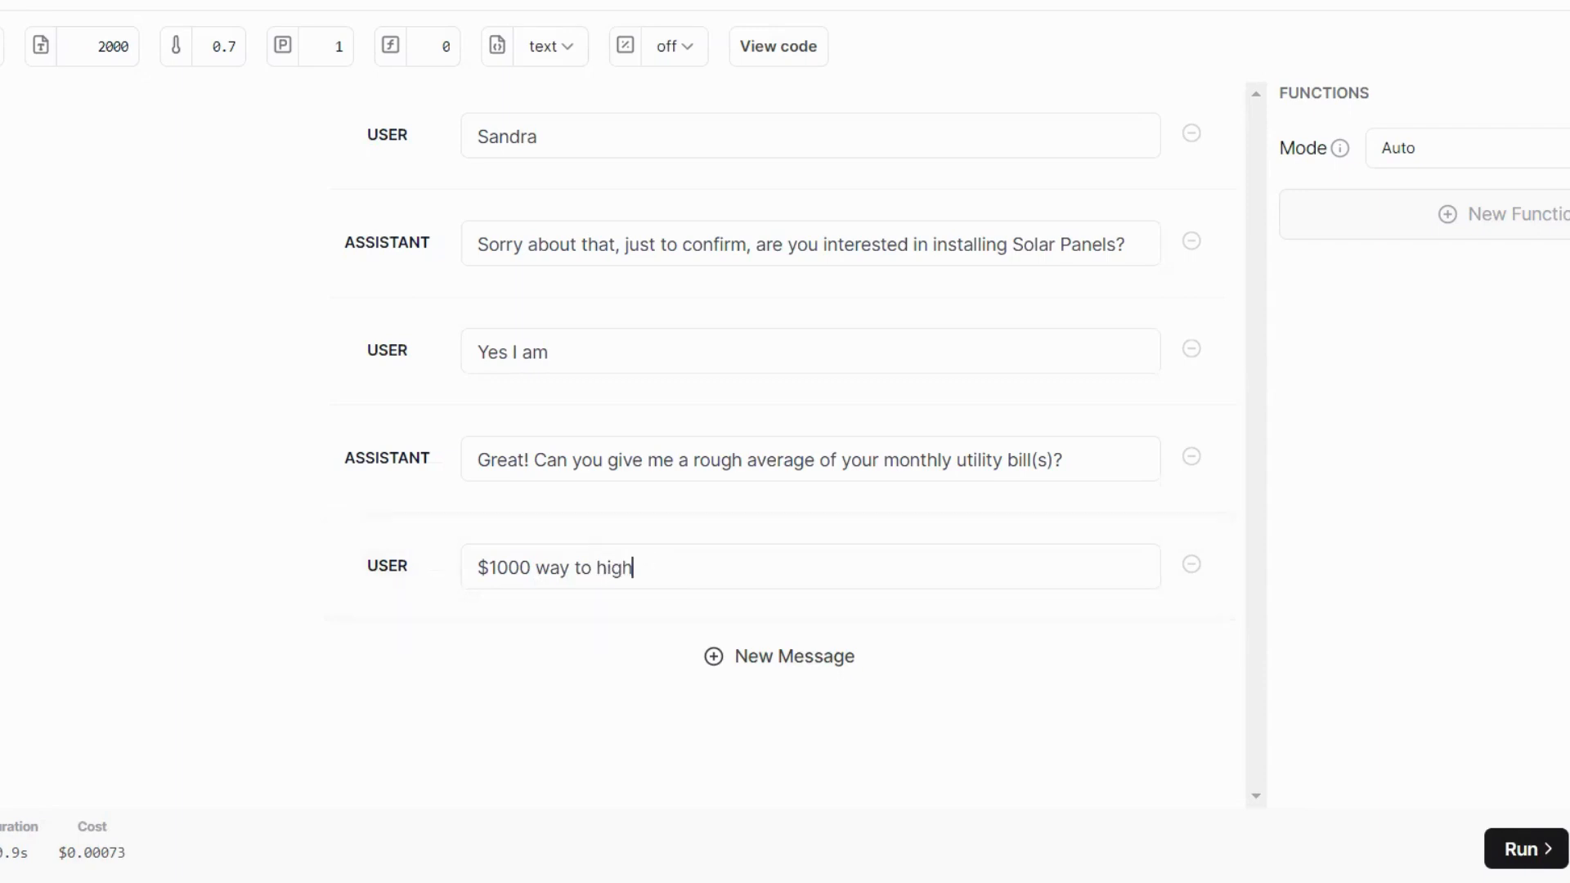
{"action": "left_click", "coordinate": [1519, 848]}
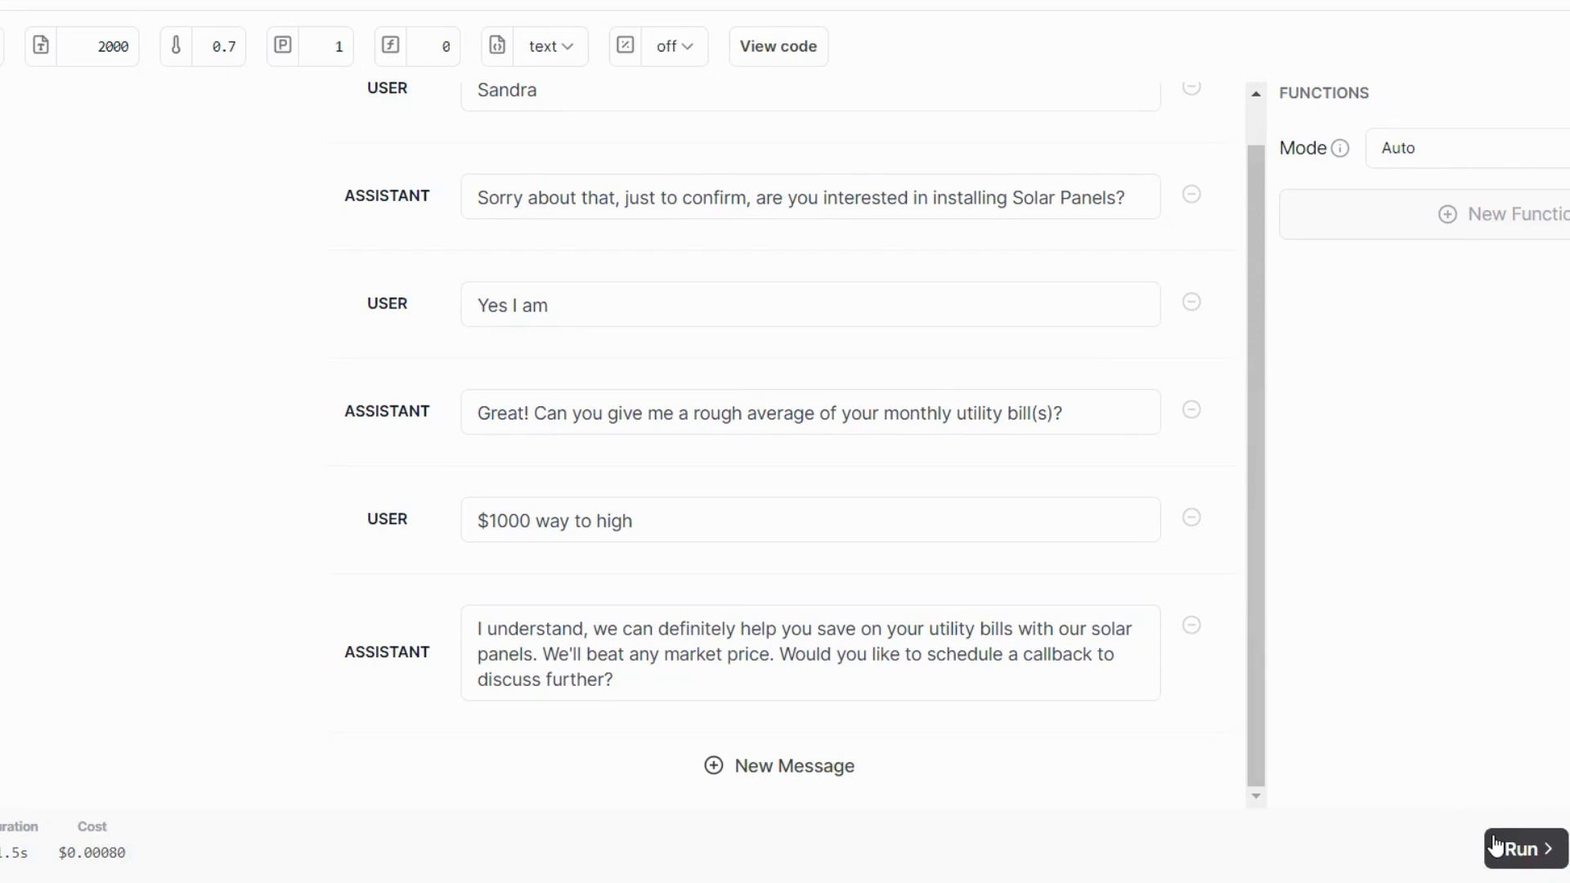
Step: Reply 'Sure I would like to' and generate the assistant's calendar booking link message
{"action": "left_click", "coordinate": [795, 766]}
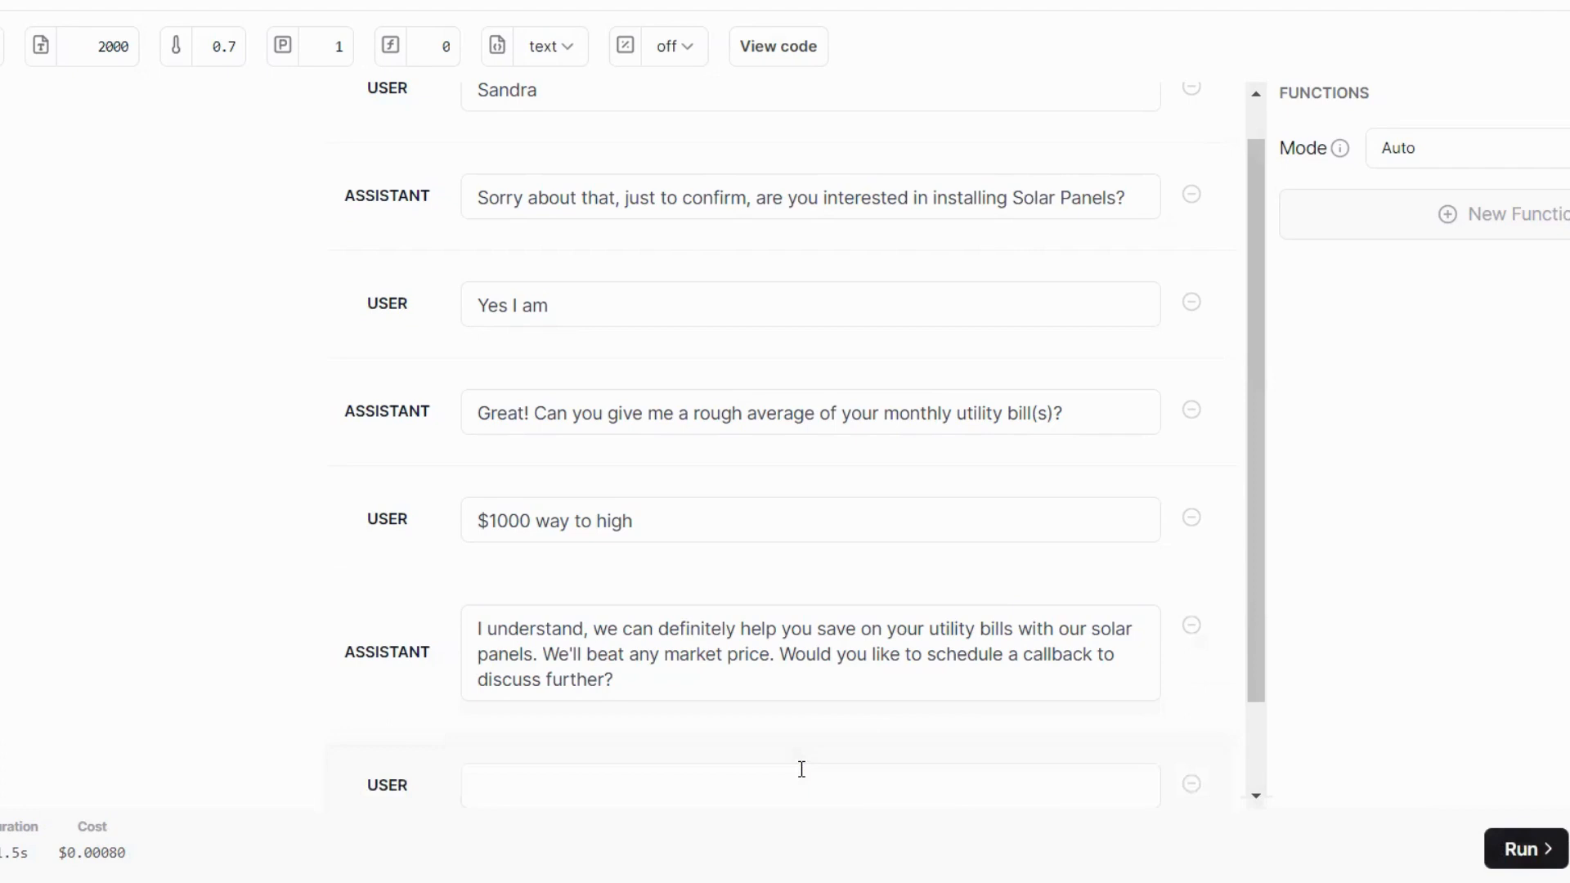
{"action": "left_click", "coordinate": [690, 784]}
{"action": "type", "text": "Sure"}
{"action": "type", "text": " I woul"}
{"action": "type", "text": "d like to"}
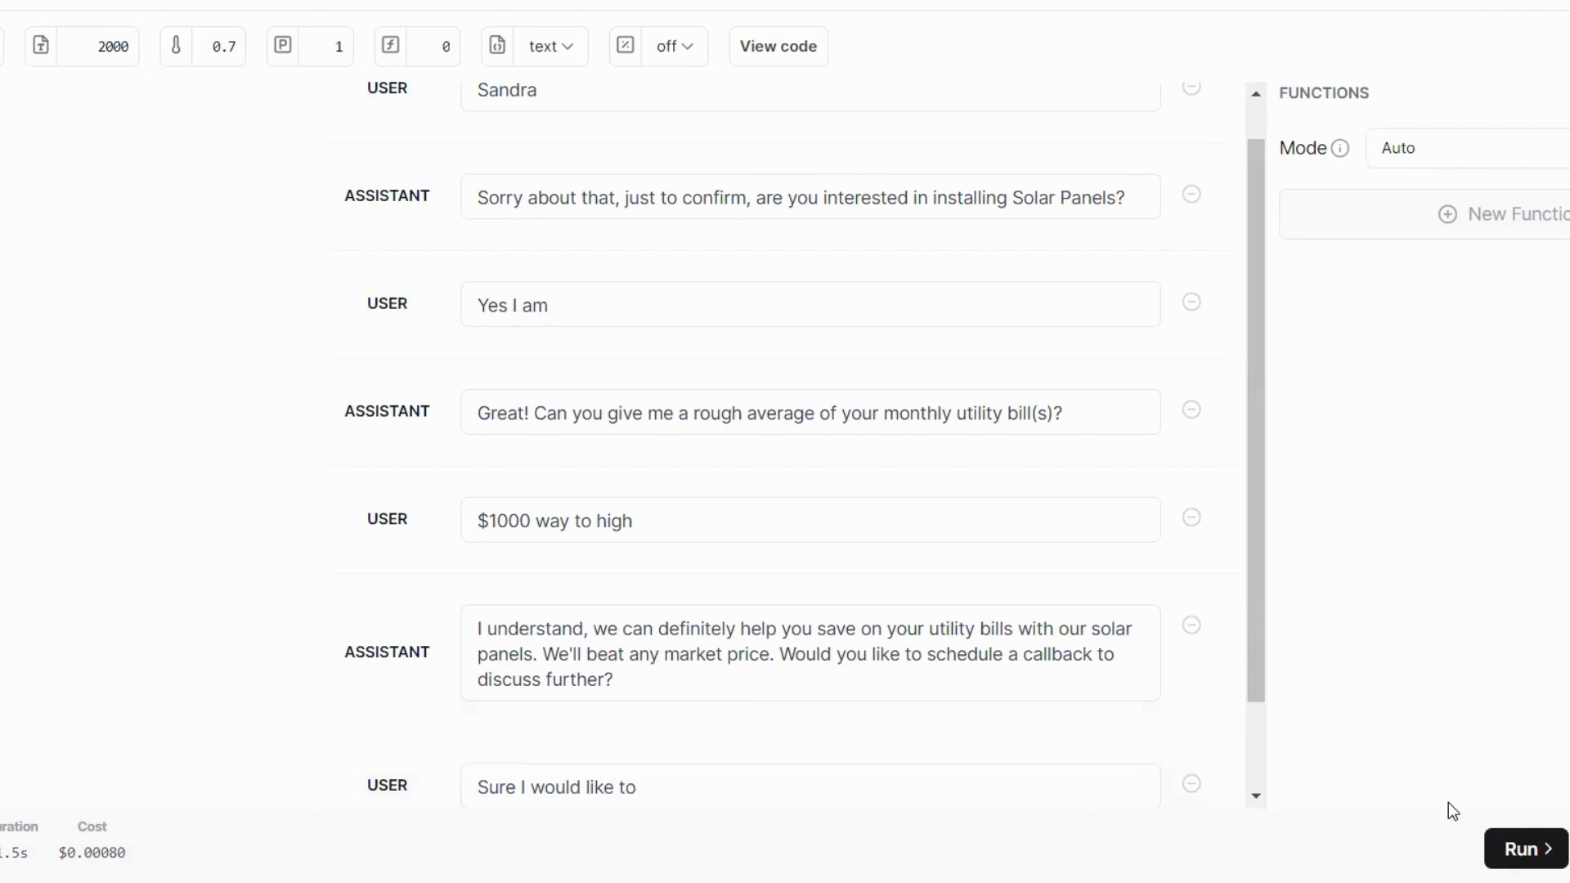
{"action": "left_click", "coordinate": [1515, 848]}
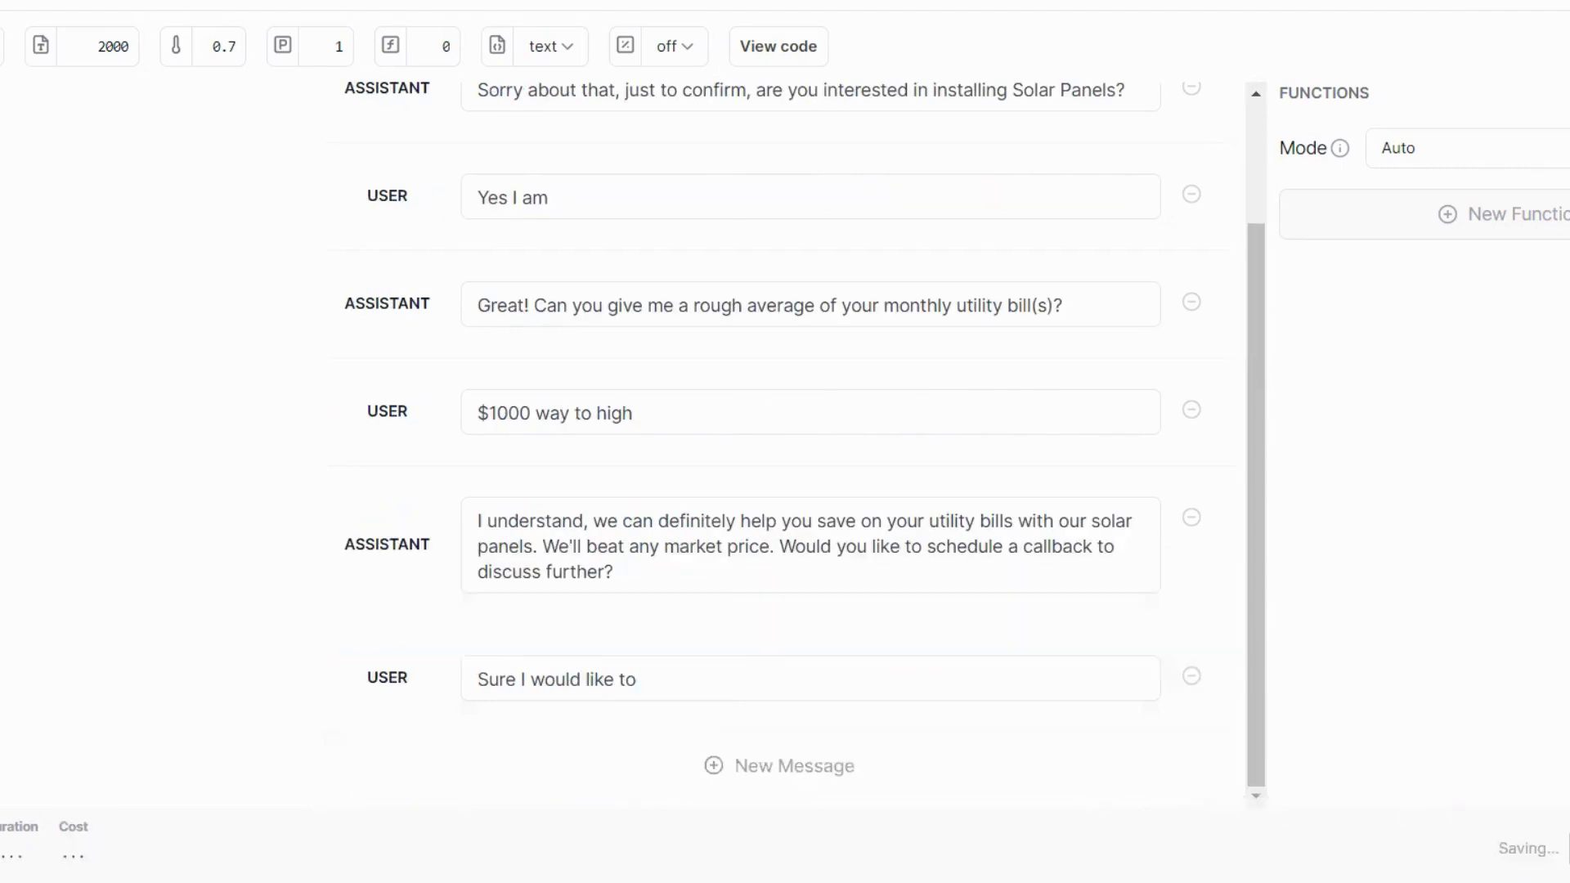